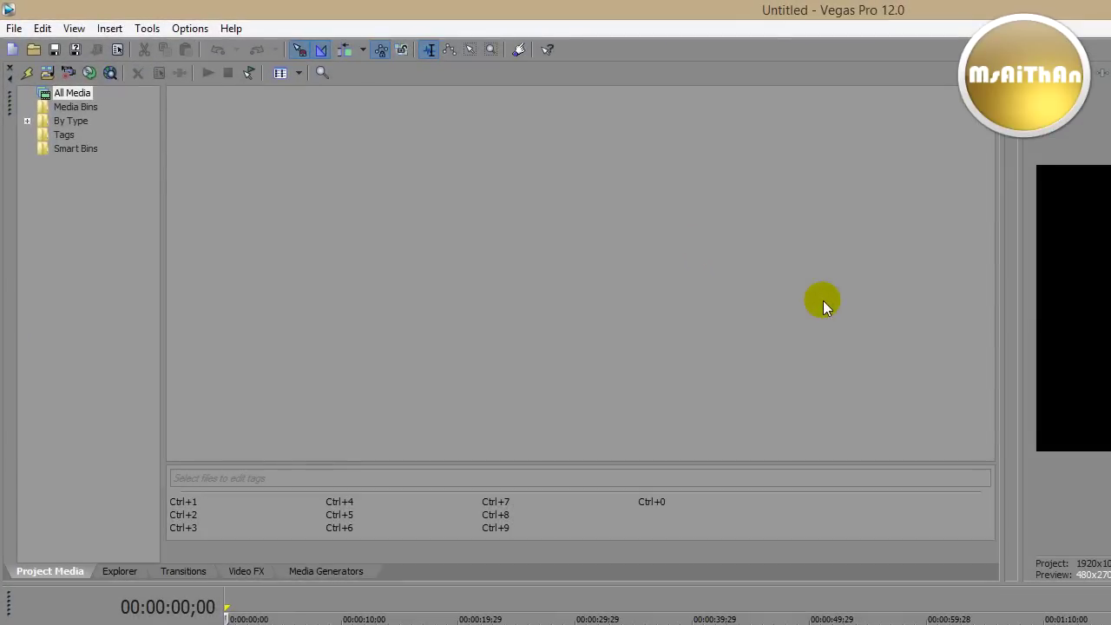
# Open the File menu to begin a new Vegas Pro project
pyautogui.click(14, 28)
# Create a new project matching Gopro.mp4's 1920x1080 59.940 fps video, with Best rendering quality
pyautogui.click(33, 50)
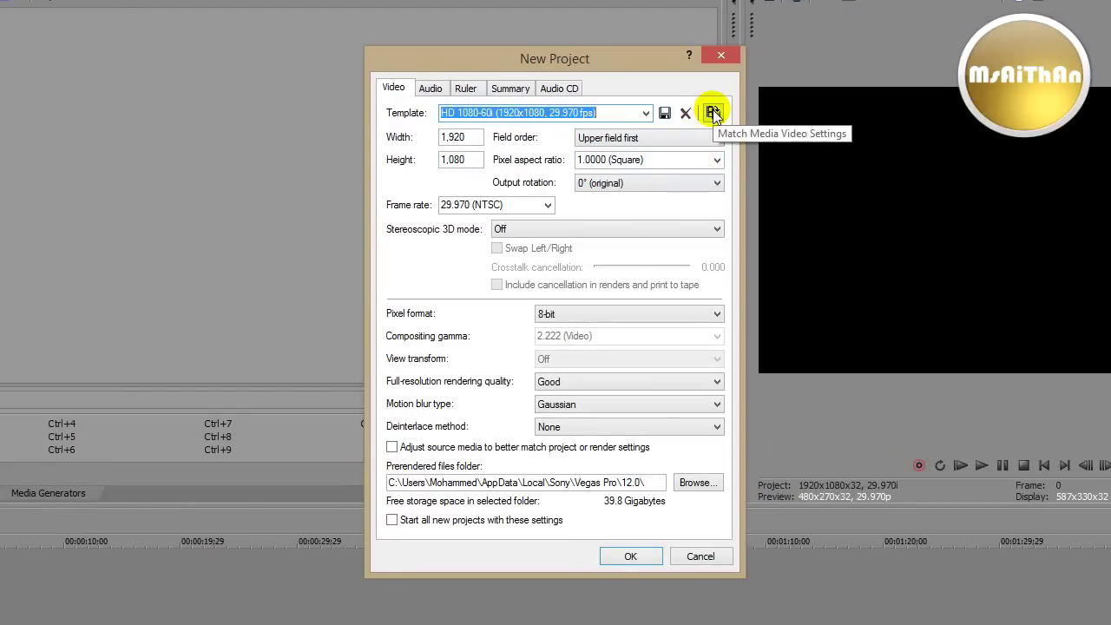
pyautogui.click(712, 113)
pyautogui.click(519, 191)
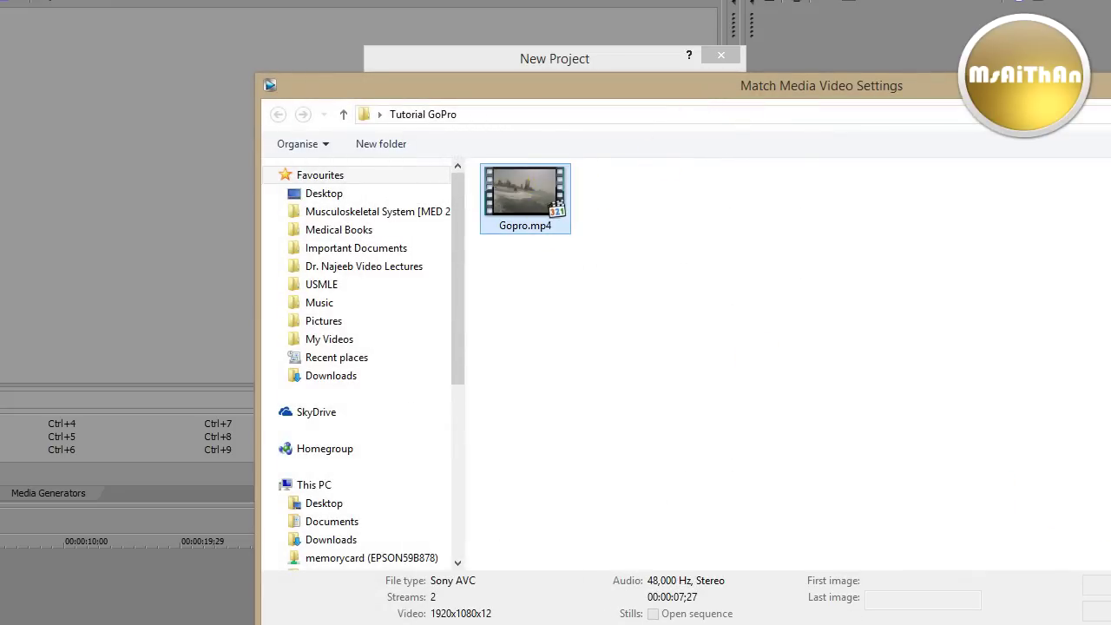
pyautogui.doubleClick(514, 197)
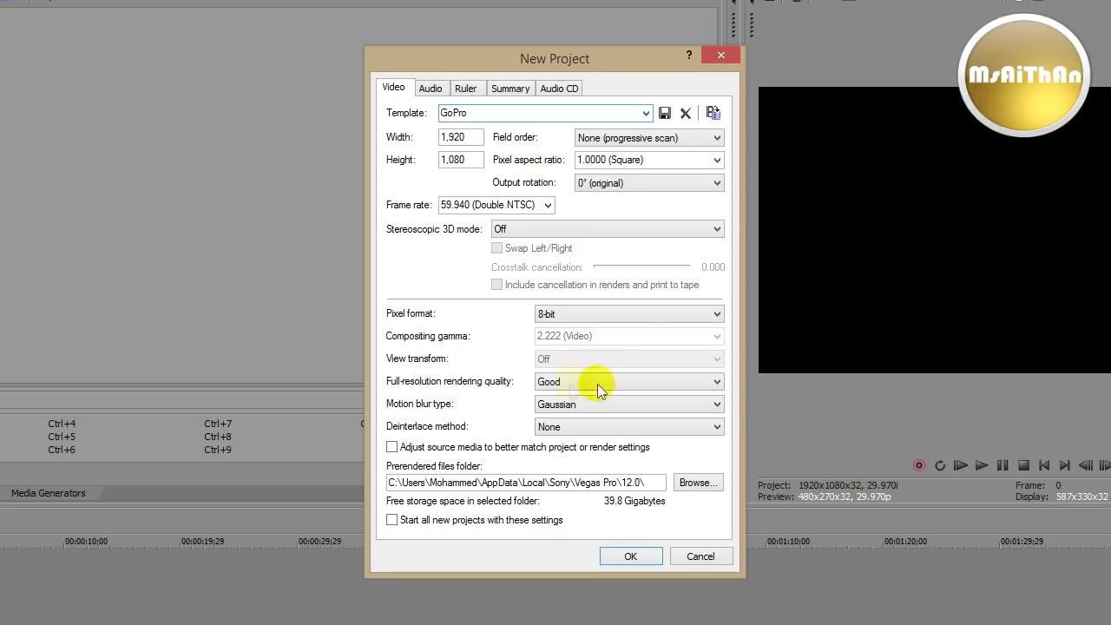
pyautogui.click(718, 383)
pyautogui.click(712, 431)
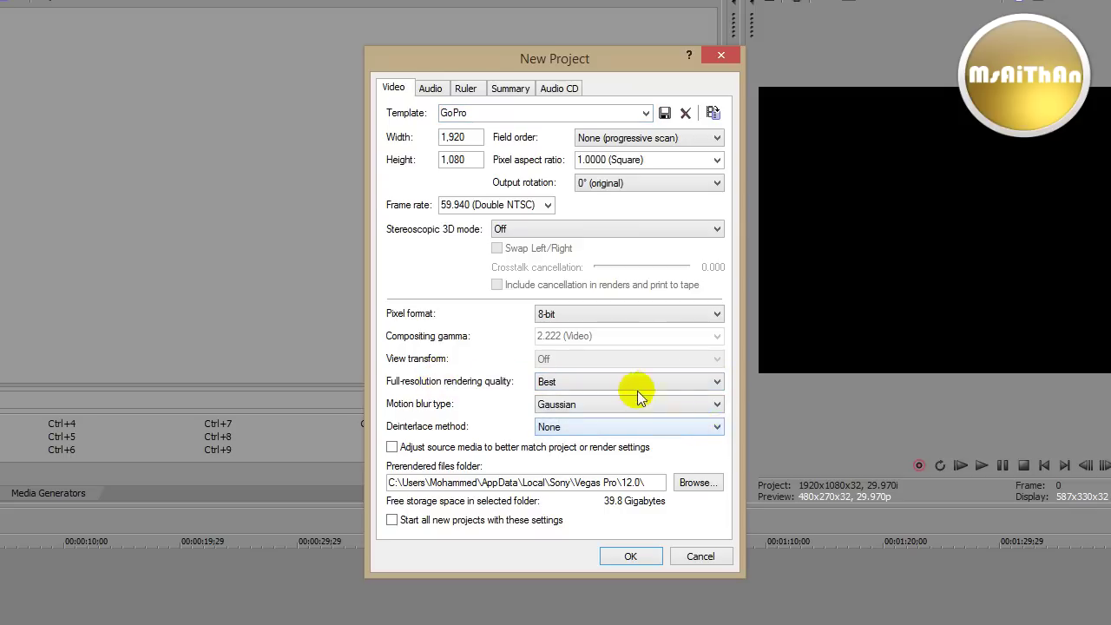
pyautogui.click(430, 89)
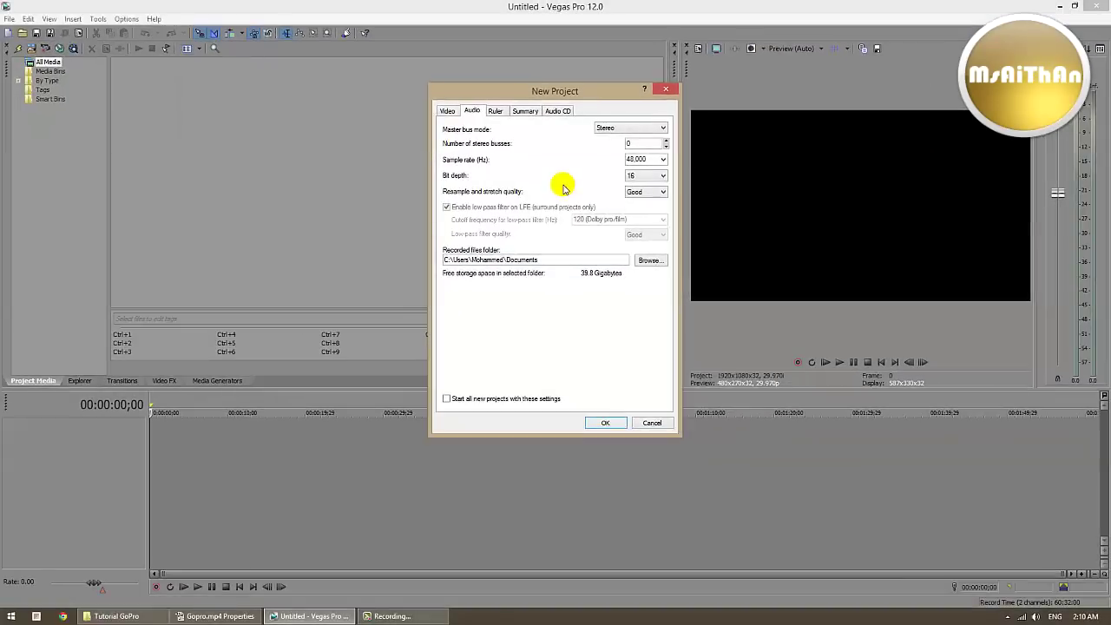
pyautogui.click(605, 423)
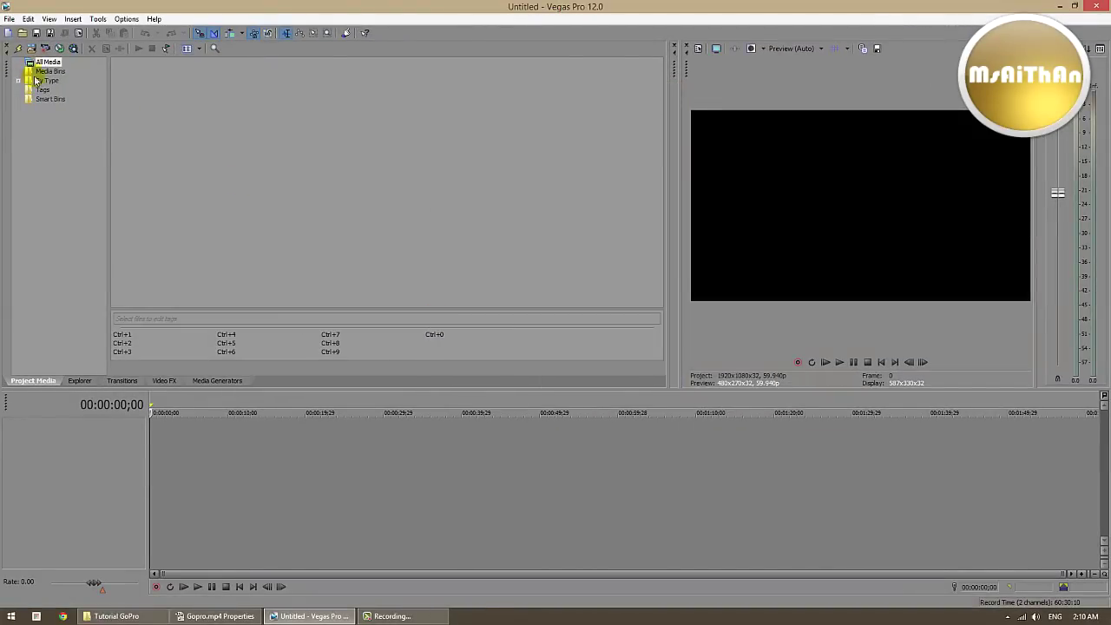
# Open Gopro.mp4 into the project so it lands on the timeline
pyautogui.click(9, 20)
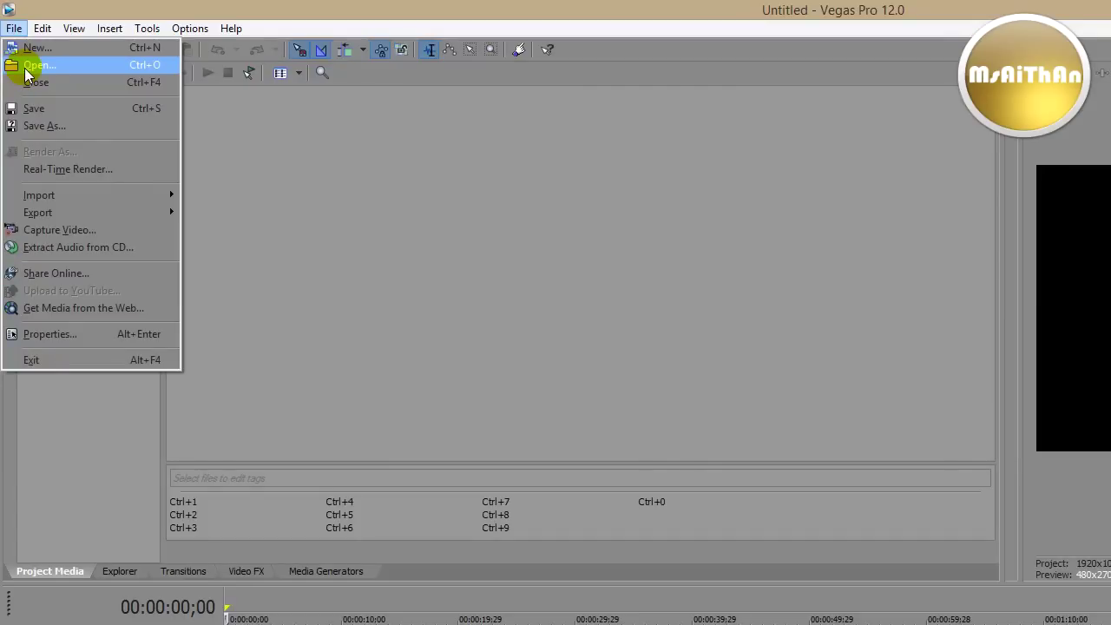
pyautogui.click(26, 65)
pyautogui.click(184, 108)
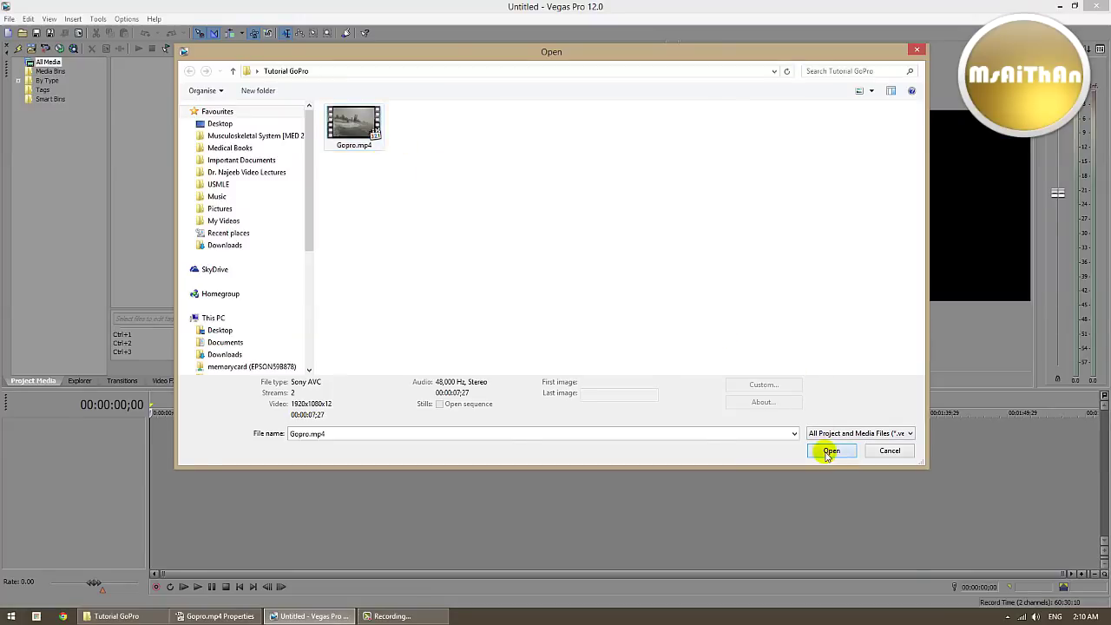
pyautogui.click(824, 451)
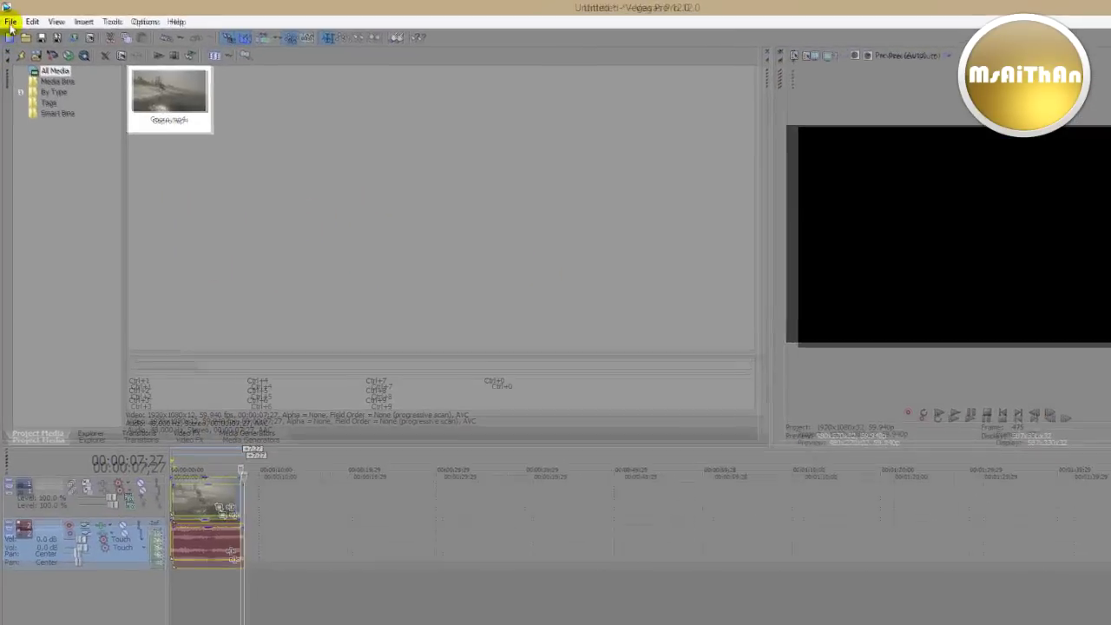
pyautogui.click(9, 18)
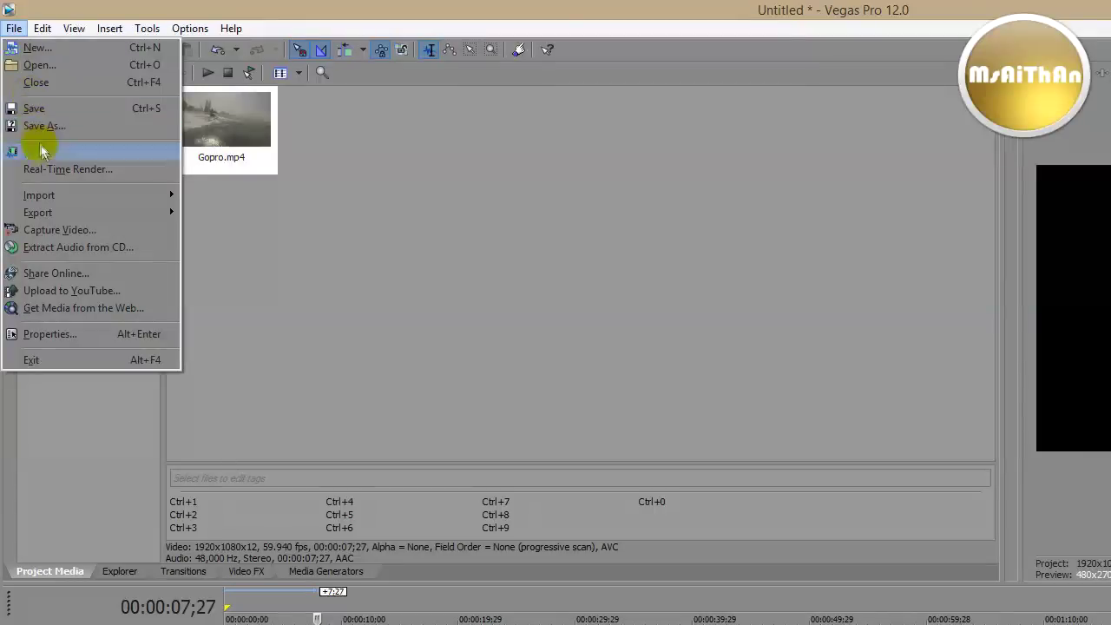
# In Render As, show all formats and choose MainConcept AVC/AAC Internet HD 1080p
pyautogui.click(41, 151)
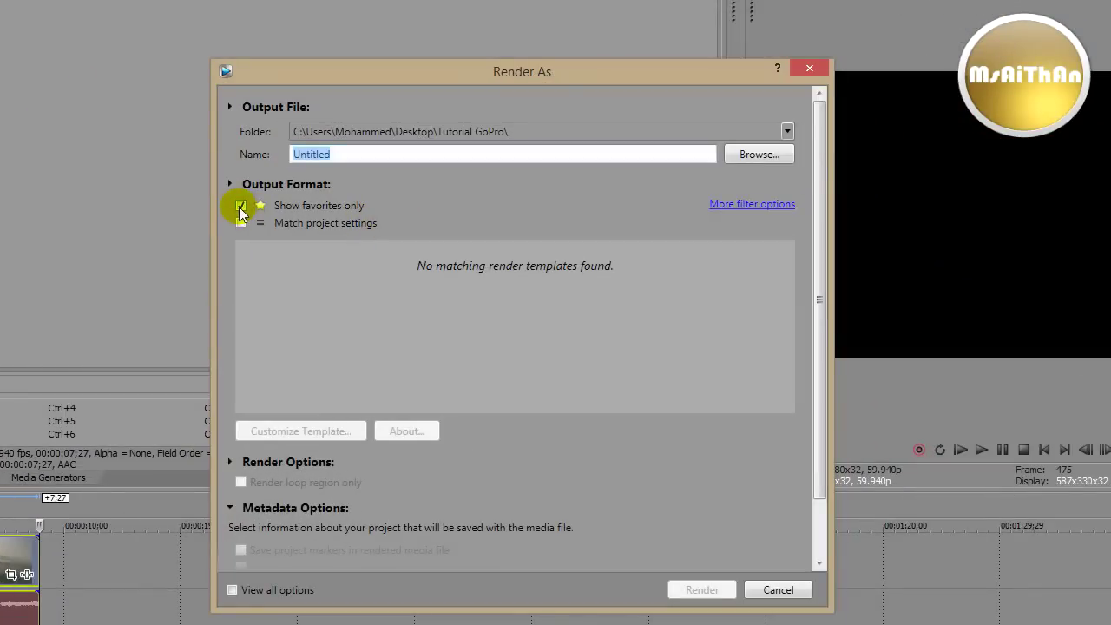
pyautogui.click(241, 207)
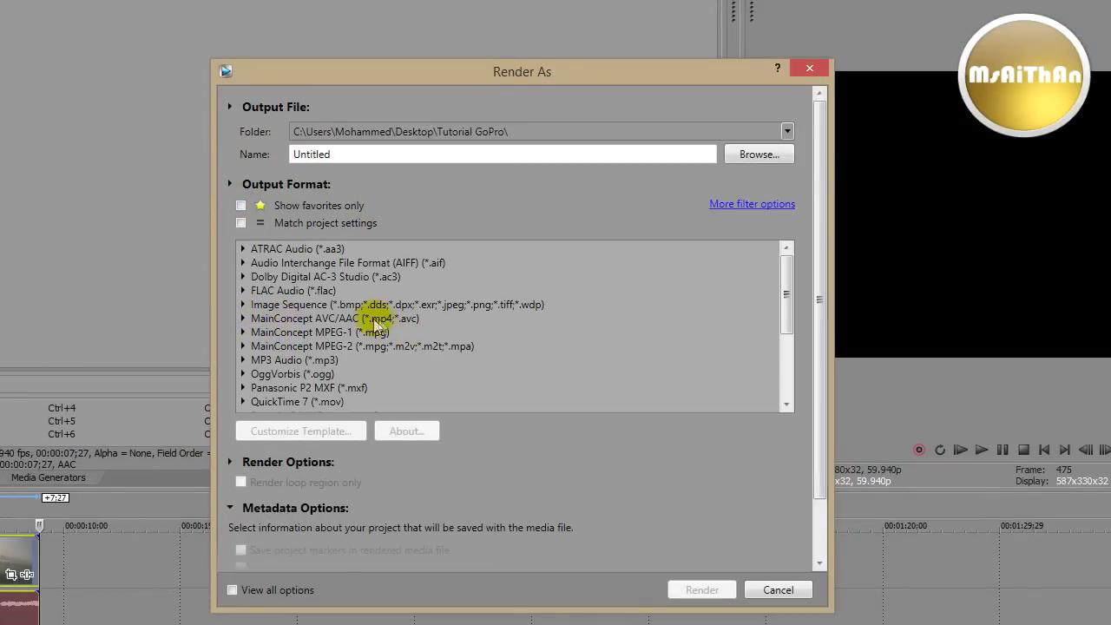
pyautogui.click(243, 318)
pyautogui.click(360, 348)
pyautogui.scroll(-2, 360, 356)
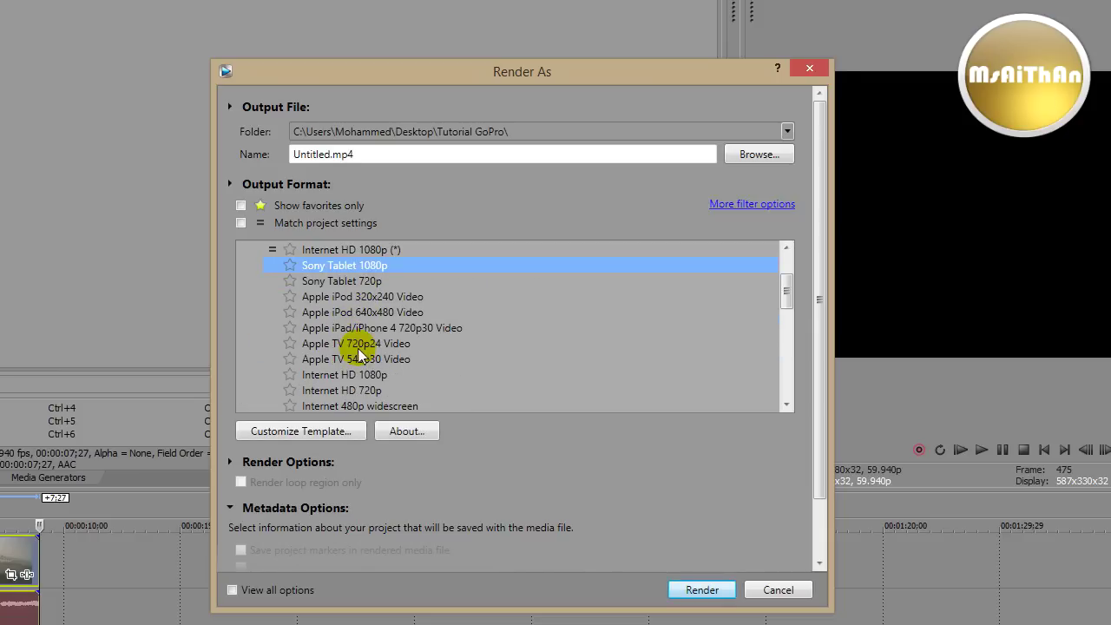
pyautogui.scroll(-1, 356, 339)
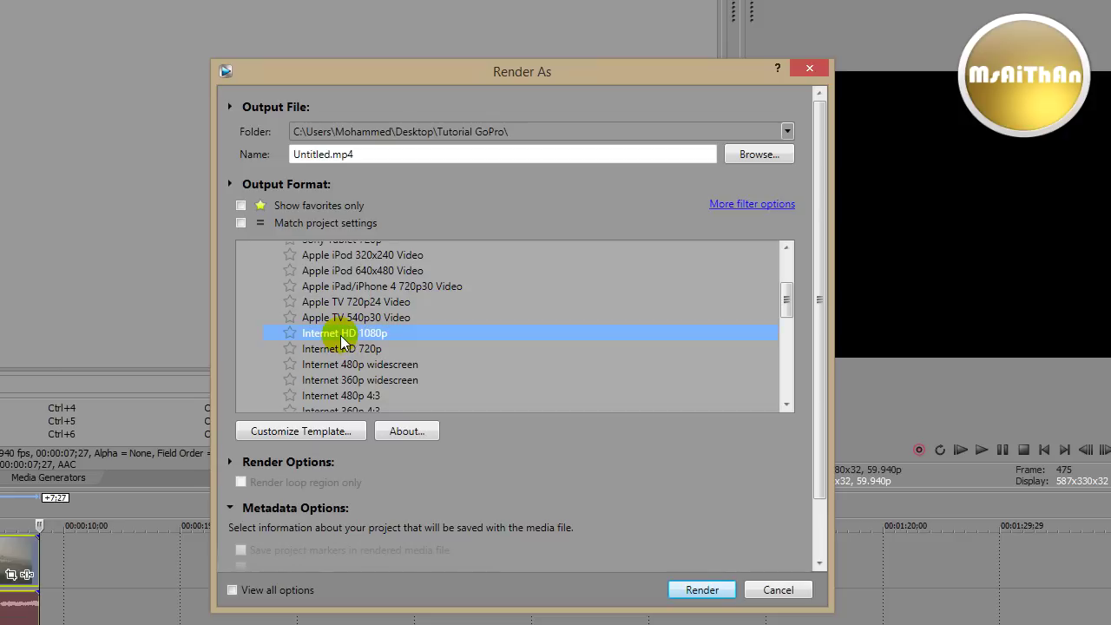
pyautogui.click(328, 428)
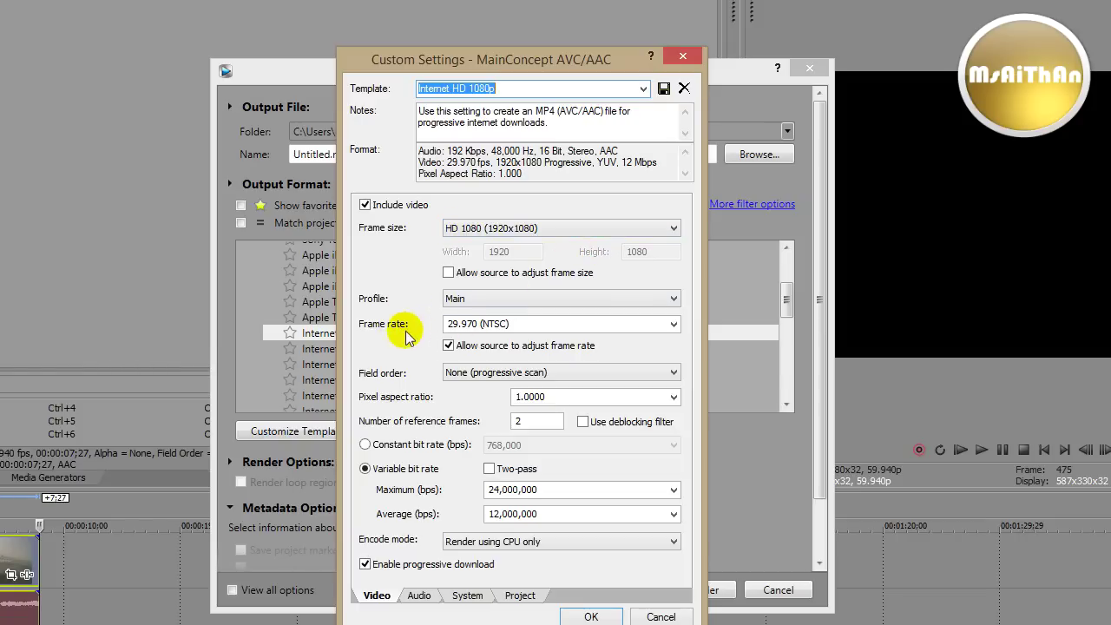
# Set the render template's encoding profile to High and check the frame rate options
pyautogui.click(673, 298)
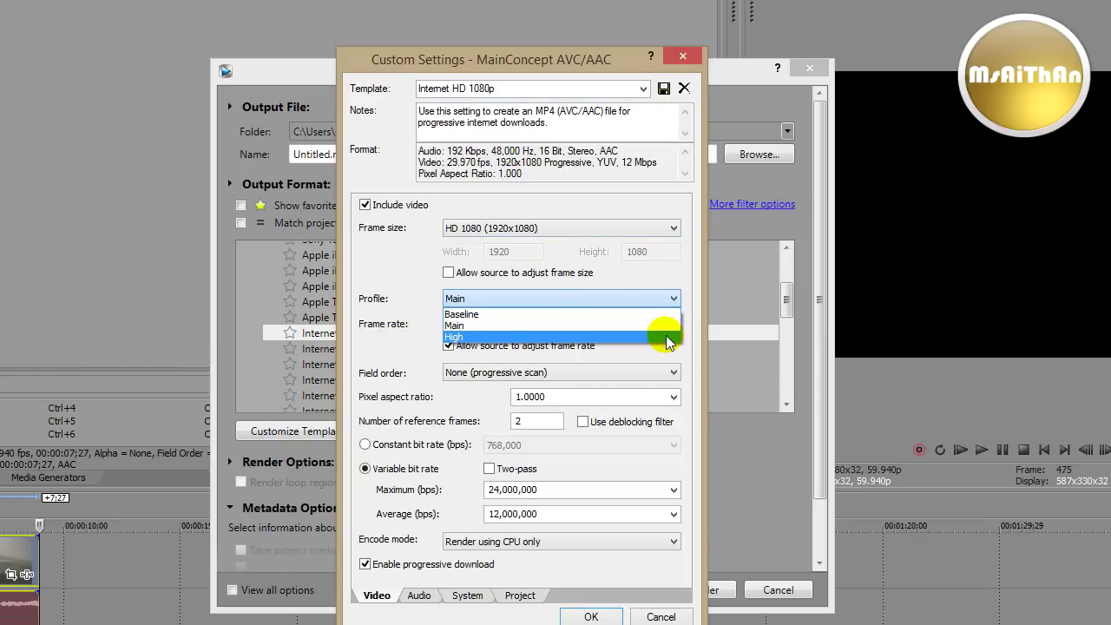
pyautogui.click(665, 335)
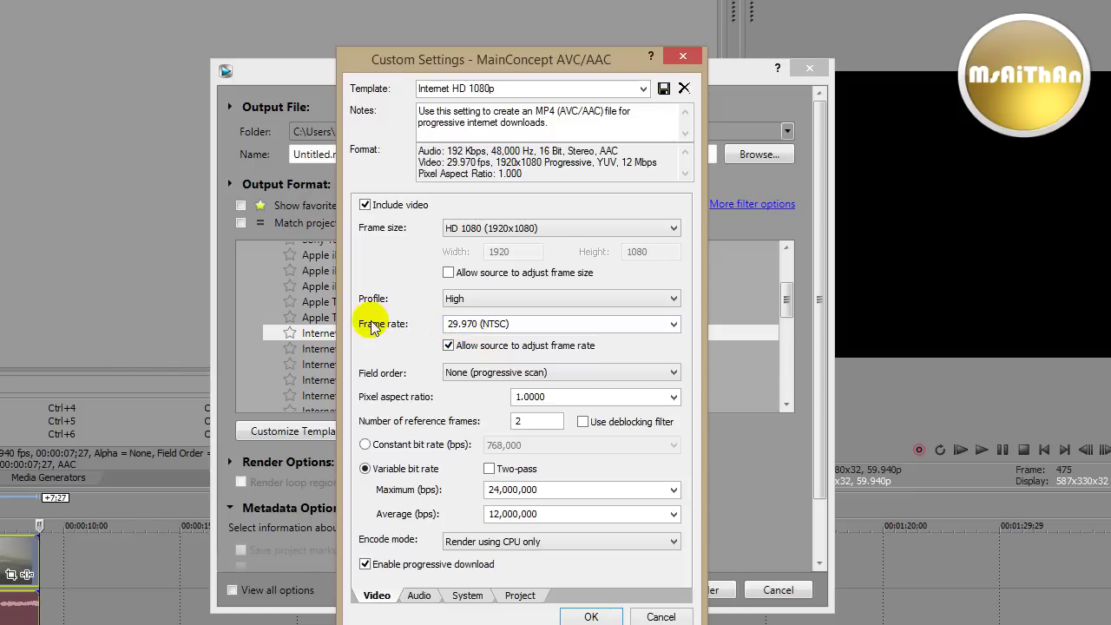
pyautogui.click(672, 324)
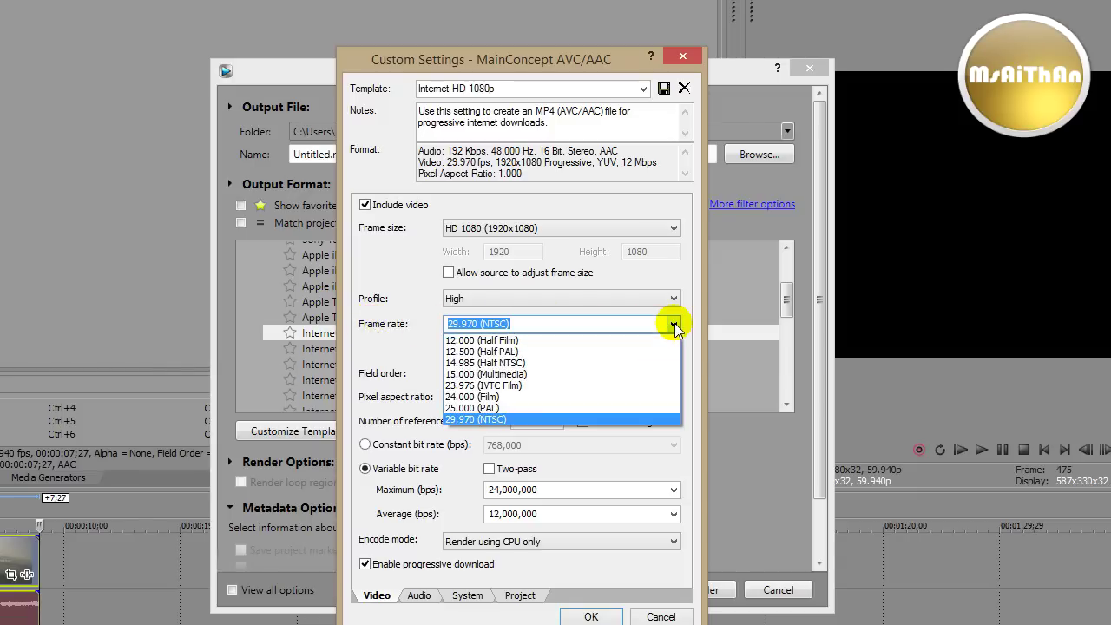
pyautogui.click(674, 323)
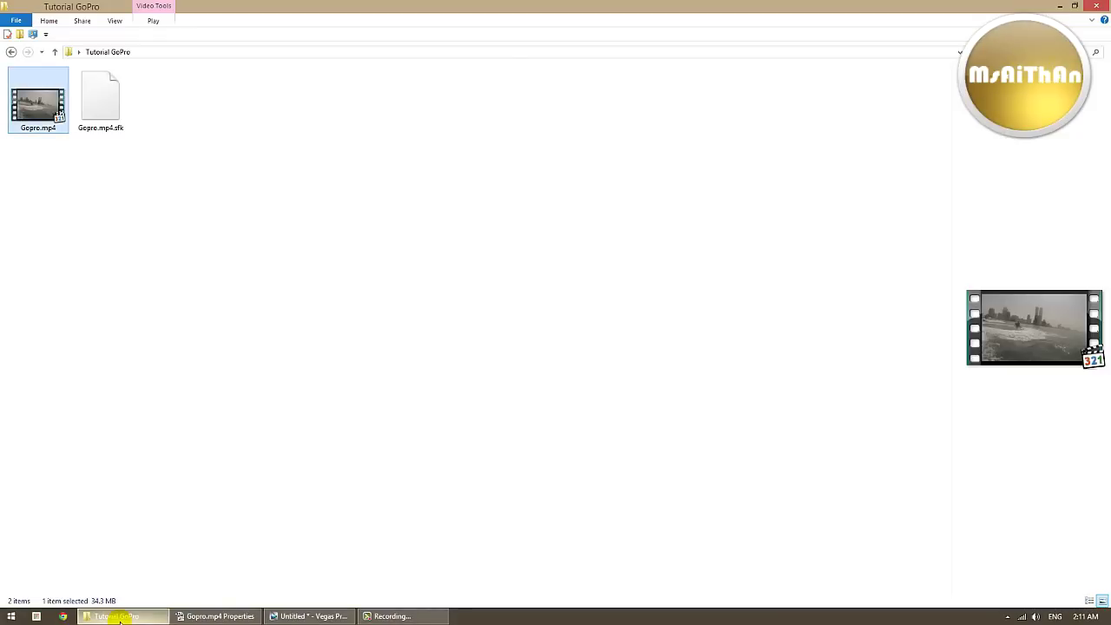
# View Gopro.mp4's file properties in File Explorer to read its data and frame rates
pyautogui.rightClick(43, 103)
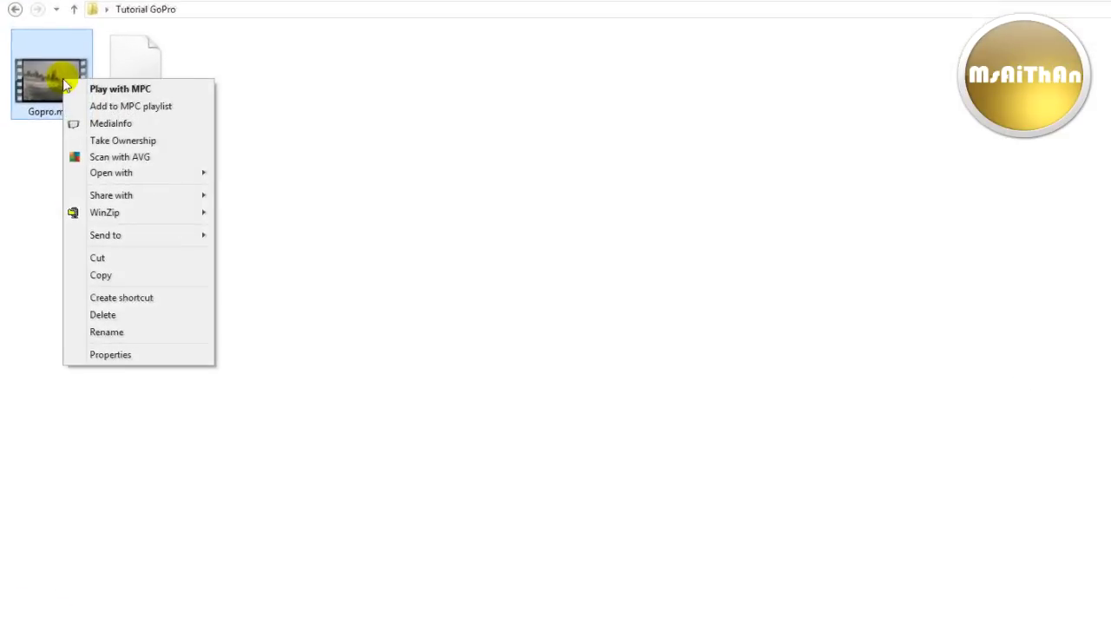
pyautogui.click(123, 374)
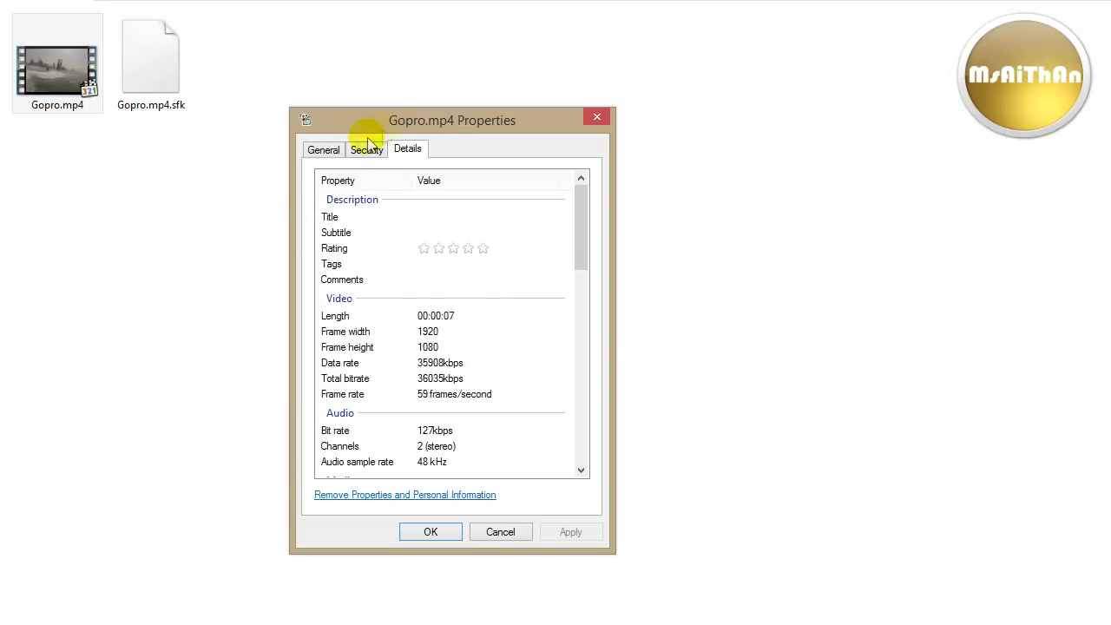
pyautogui.moveTo(367, 139); pyautogui.dragTo(475, 145)
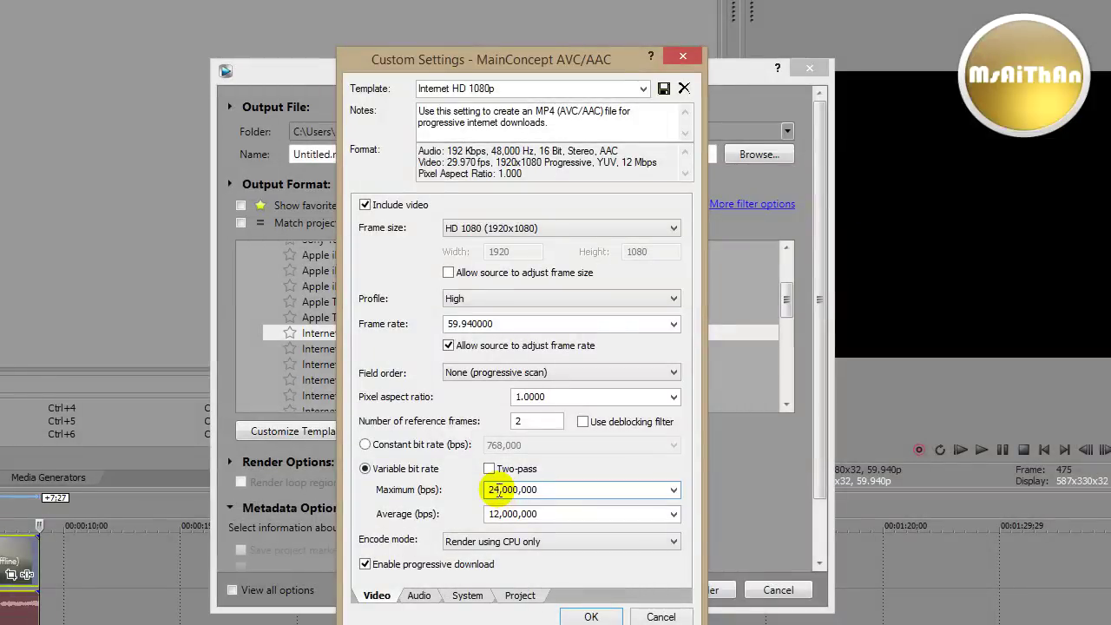
# Set maximum and average video bitrate to 37,000,000 bps, keeping audio at 192,000
pyautogui.moveTo(499, 489); pyautogui.dragTo(486, 490)
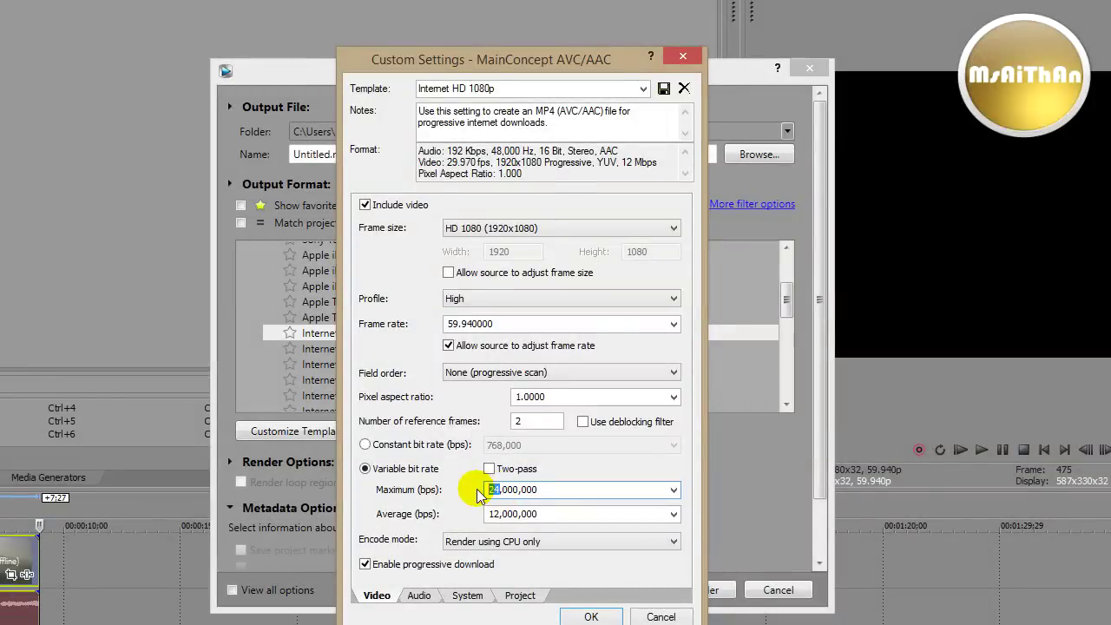
pyautogui.write('36')
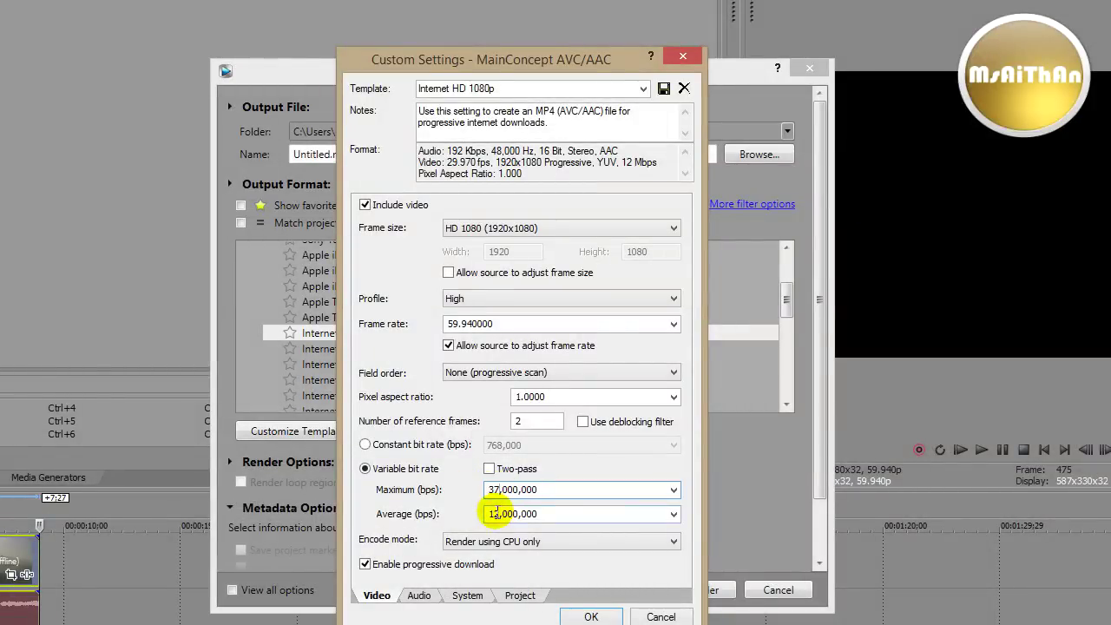
pyautogui.moveTo(500, 516); pyautogui.dragTo(491, 515)
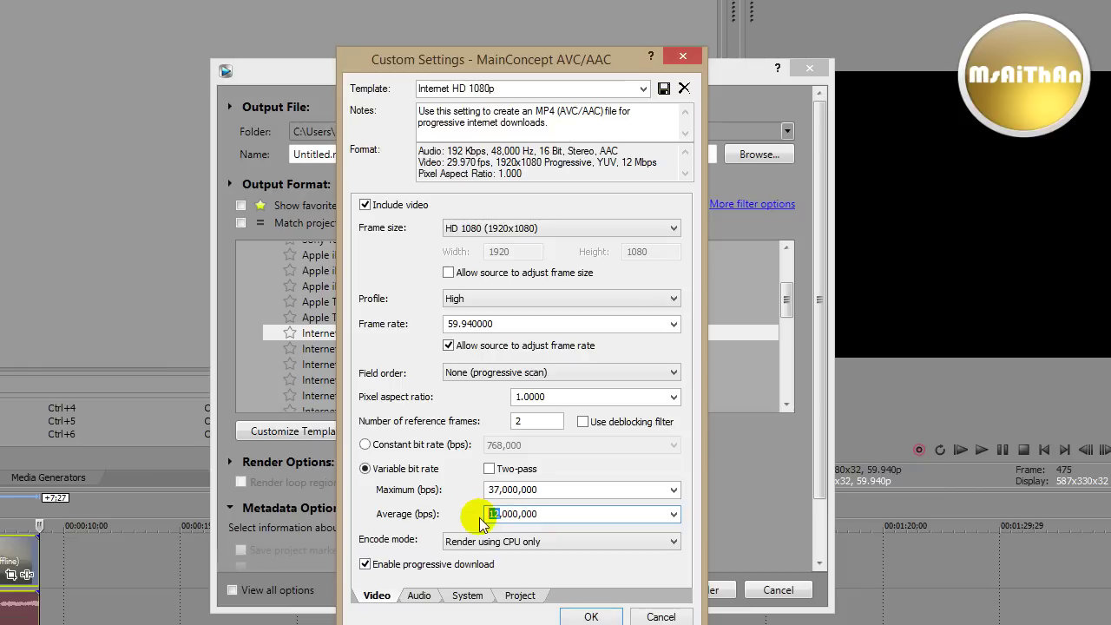
pyautogui.write('37')
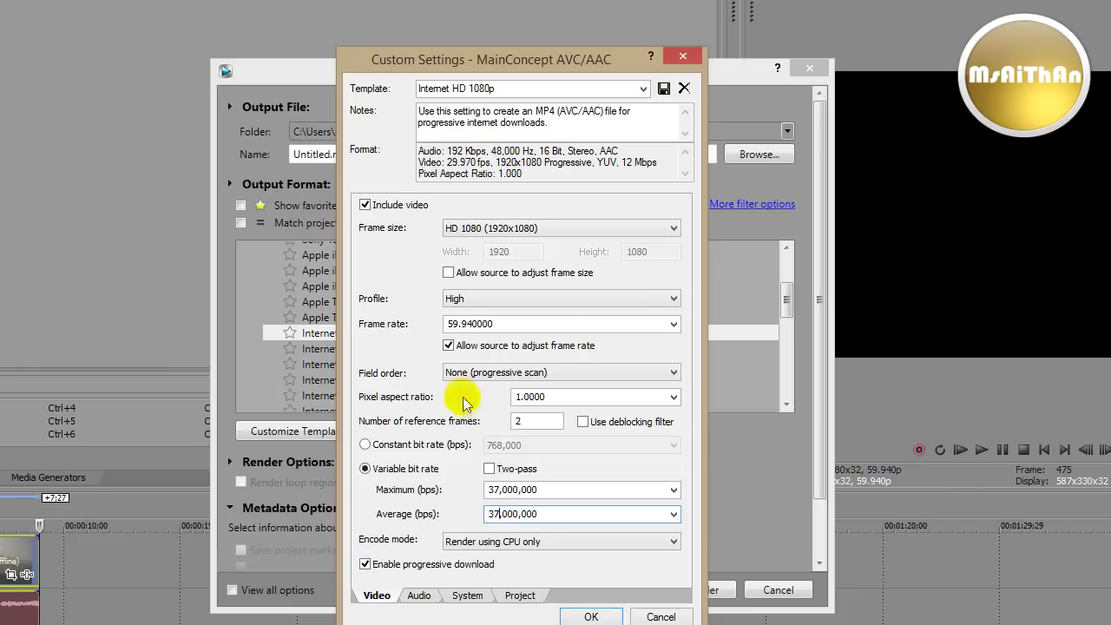
pyautogui.click(423, 595)
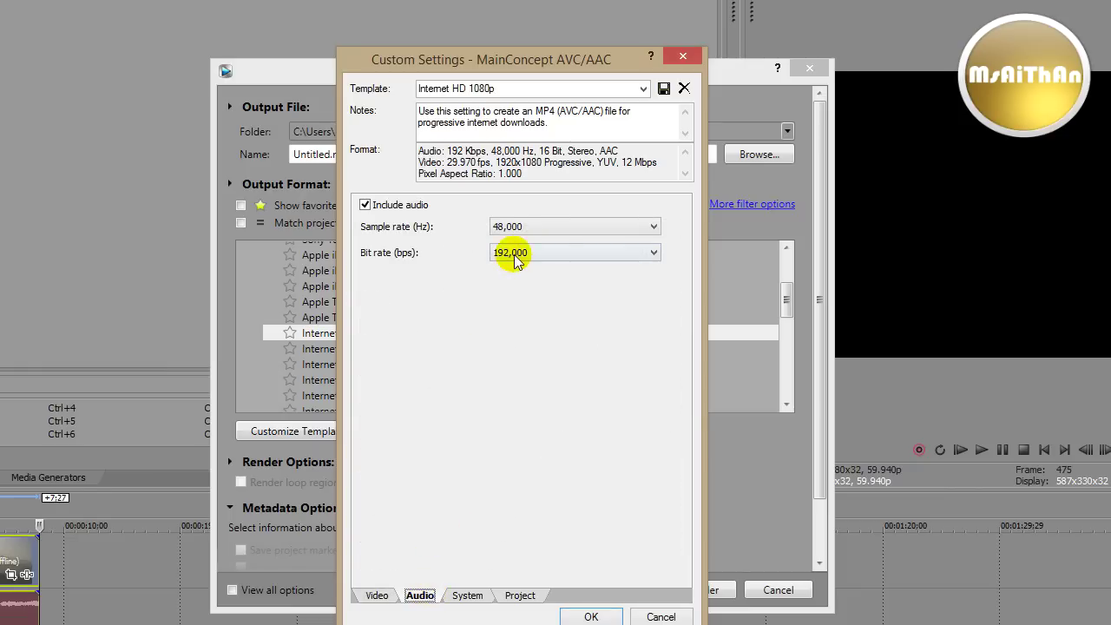
pyautogui.click(649, 252)
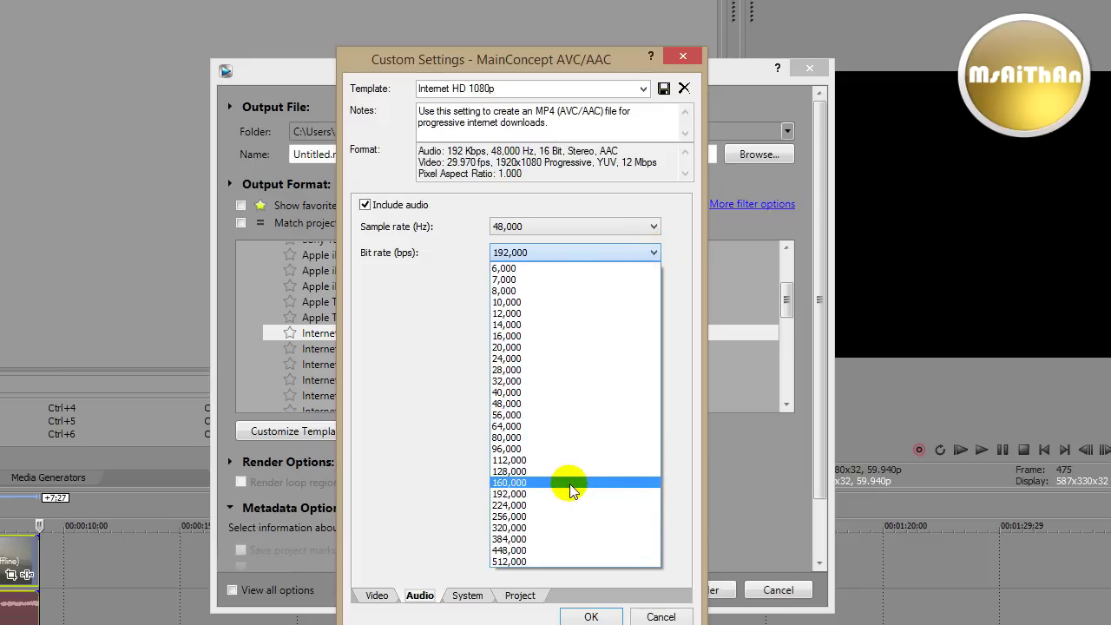
pyautogui.click(570, 493)
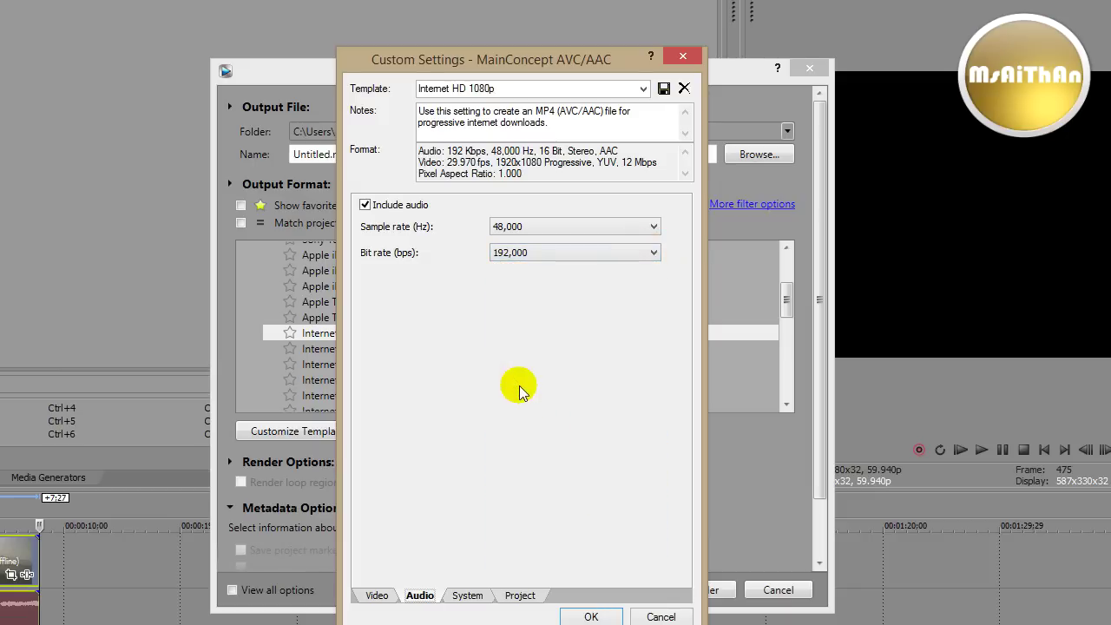
# Set project video rendering quality to Best and save the customised template
pyautogui.click(519, 595)
pyautogui.click(639, 213)
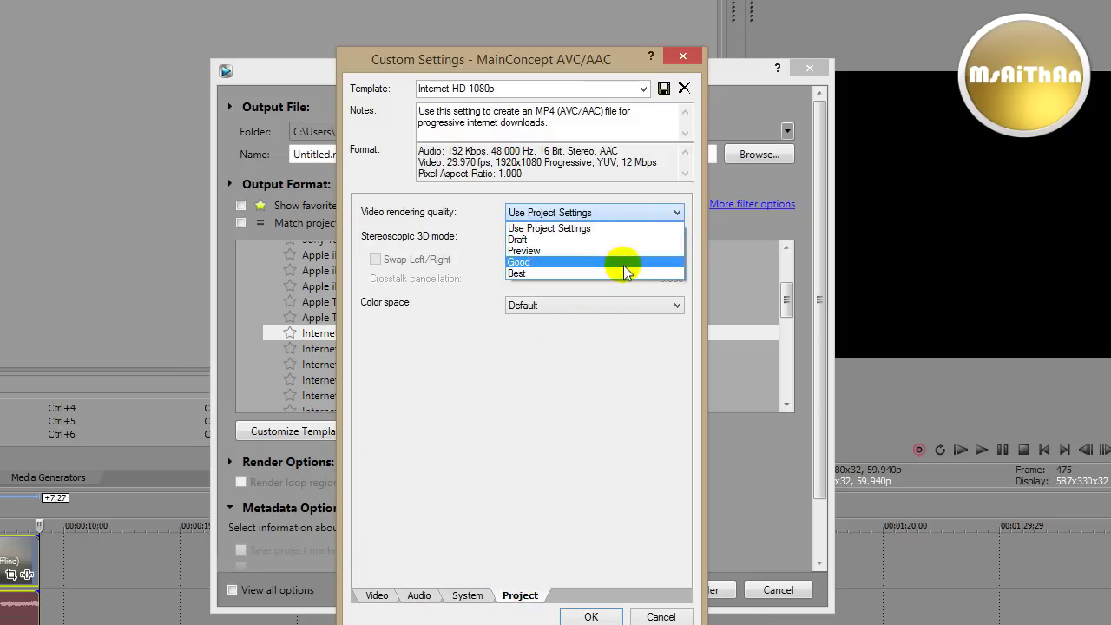
pyautogui.click(624, 273)
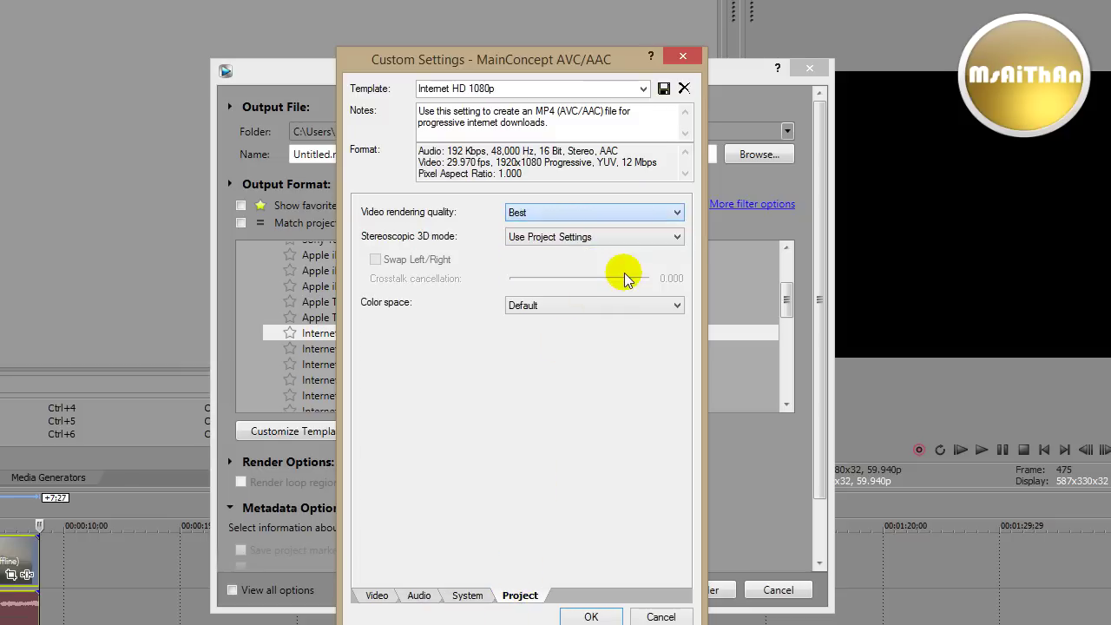
pyautogui.click(376, 595)
pyautogui.click(591, 616)
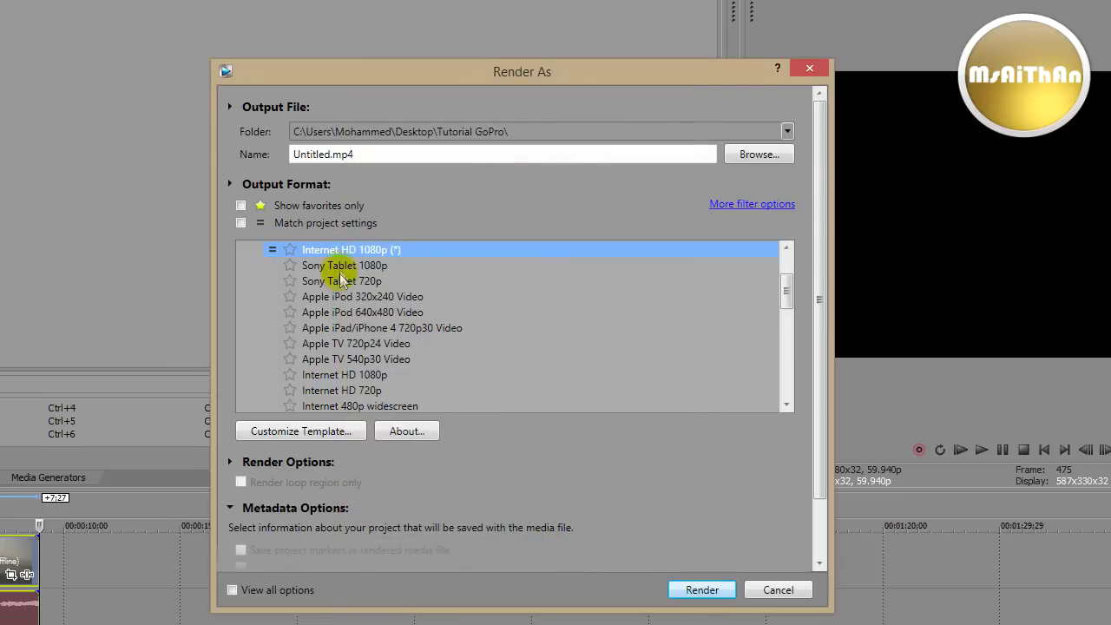
# Favourite the custom Internet HD 1080p template, render Untitled.mp4, and show the Tutorial GoPro folder
pyautogui.click(291, 249)
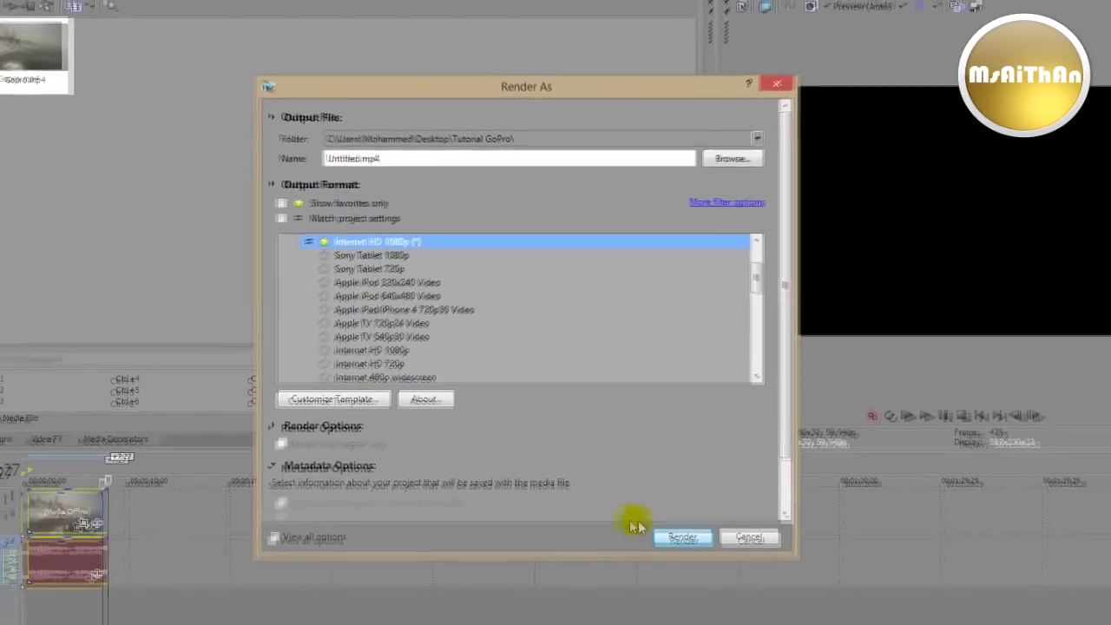
pyautogui.click(683, 537)
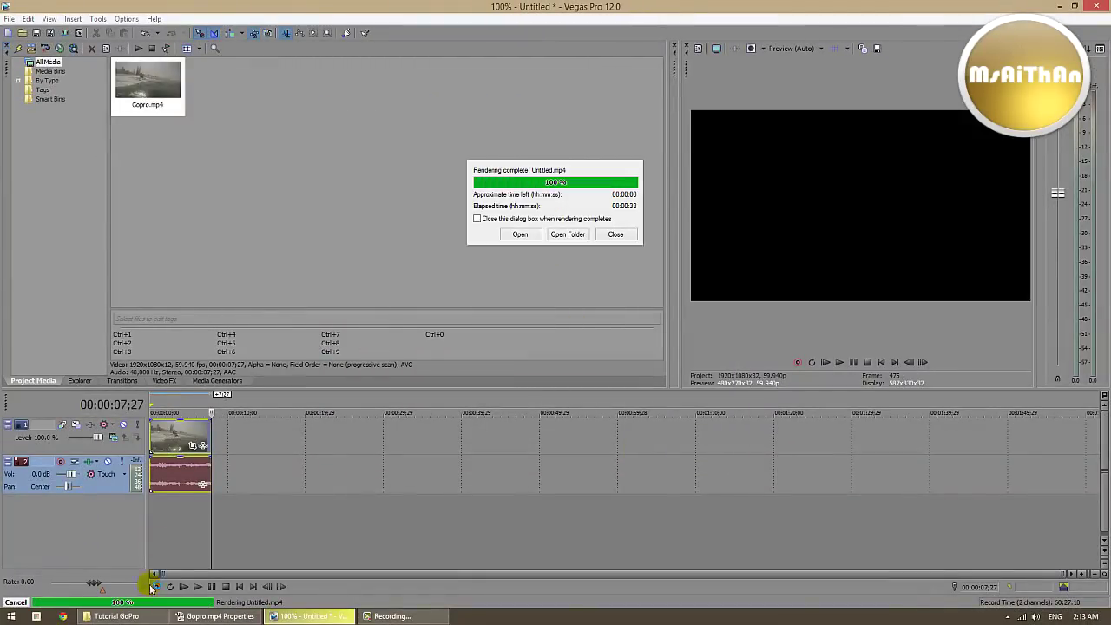
pyautogui.click(131, 616)
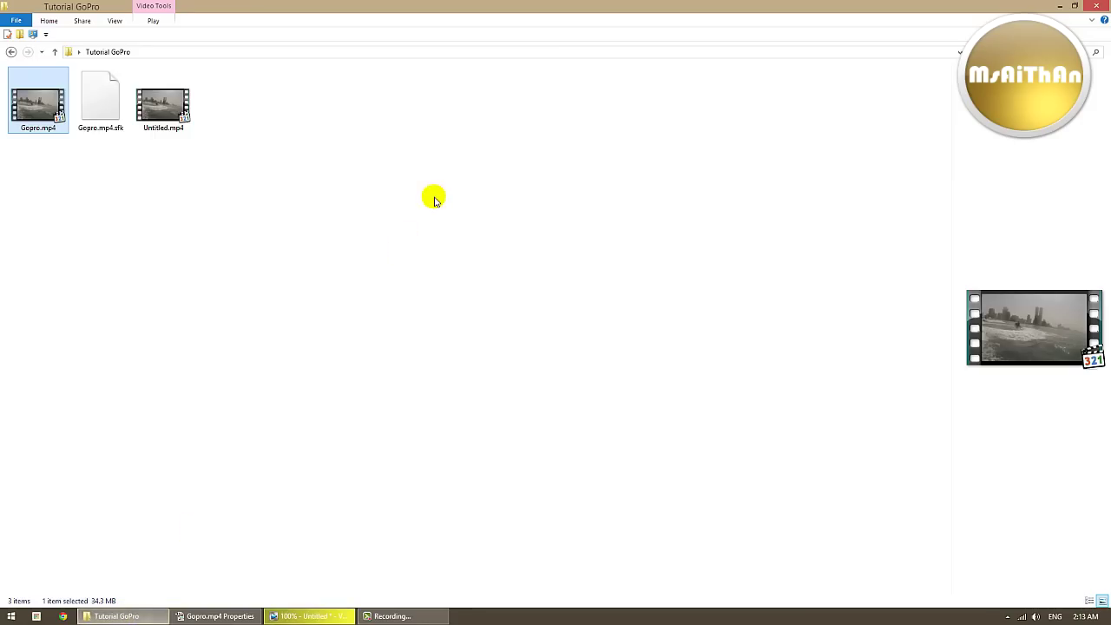
# Open properties for Gopro.mp4 and Untitled.mp4 and arrange them side by side
pyautogui.rightClick(37, 106)
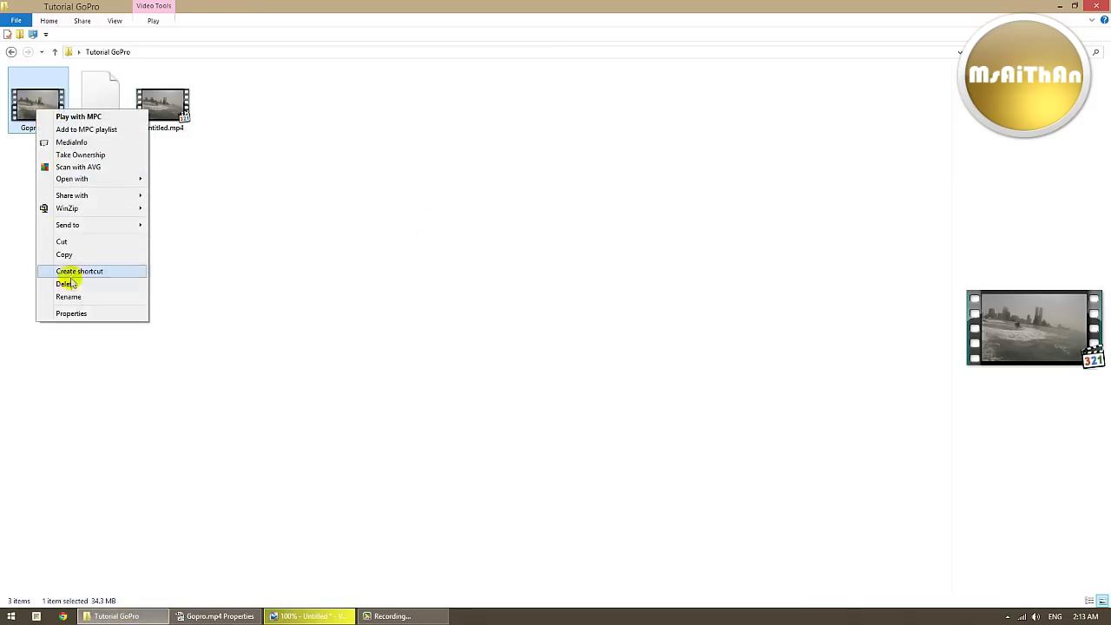
pyautogui.click(81, 318)
pyautogui.rightClick(171, 104)
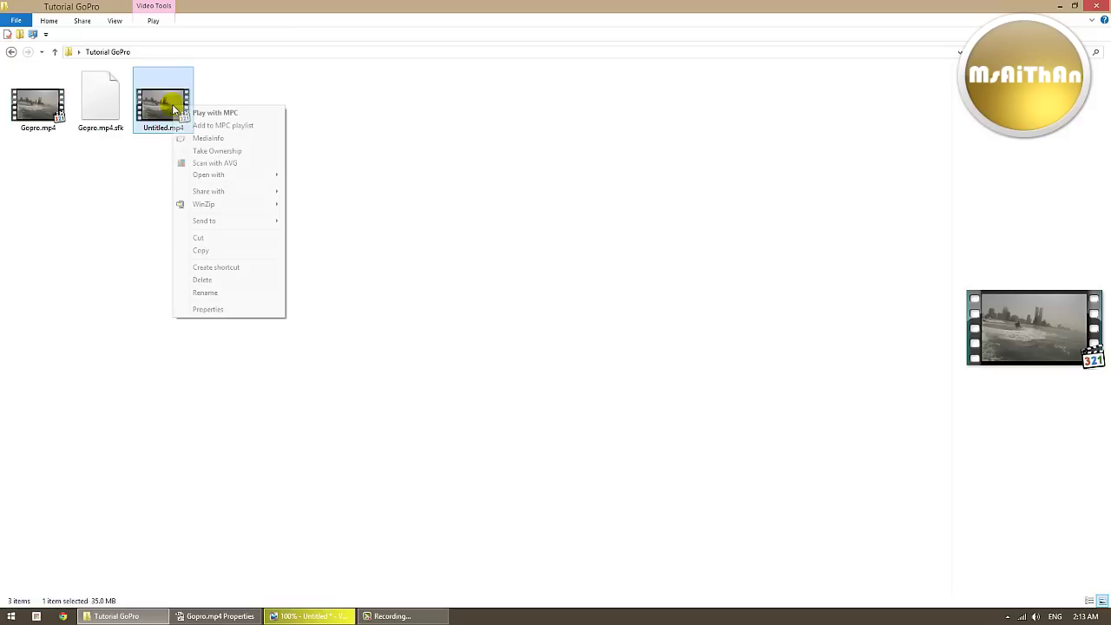
pyautogui.click(205, 309)
pyautogui.moveTo(330, 113); pyautogui.dragTo(576, 150)
pyautogui.click(217, 616)
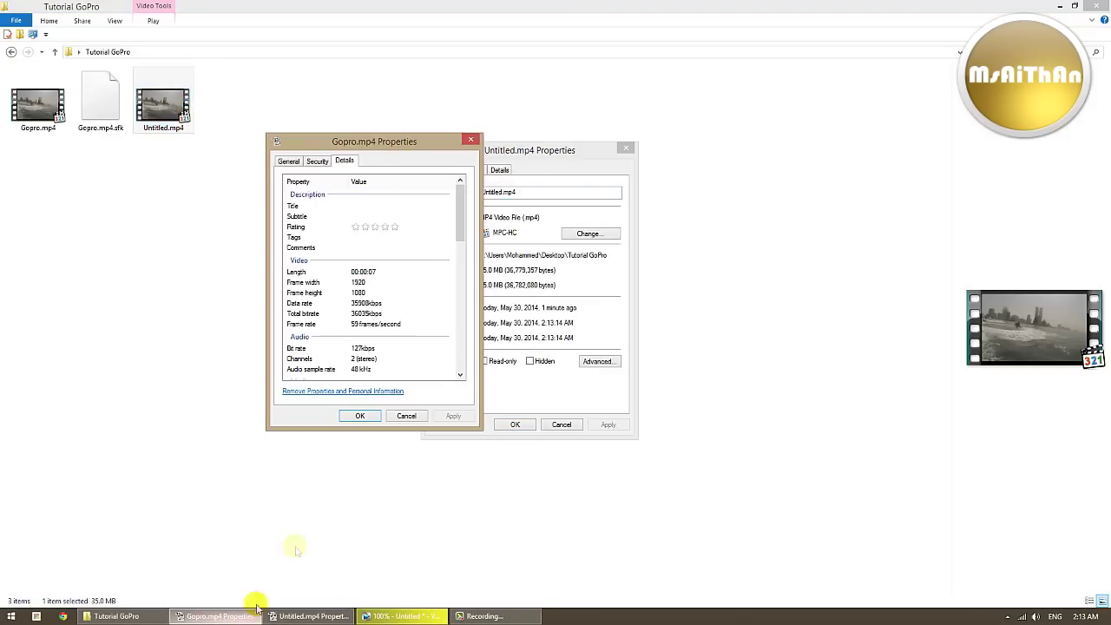
pyautogui.moveTo(434, 157); pyautogui.dragTo(366, 153)
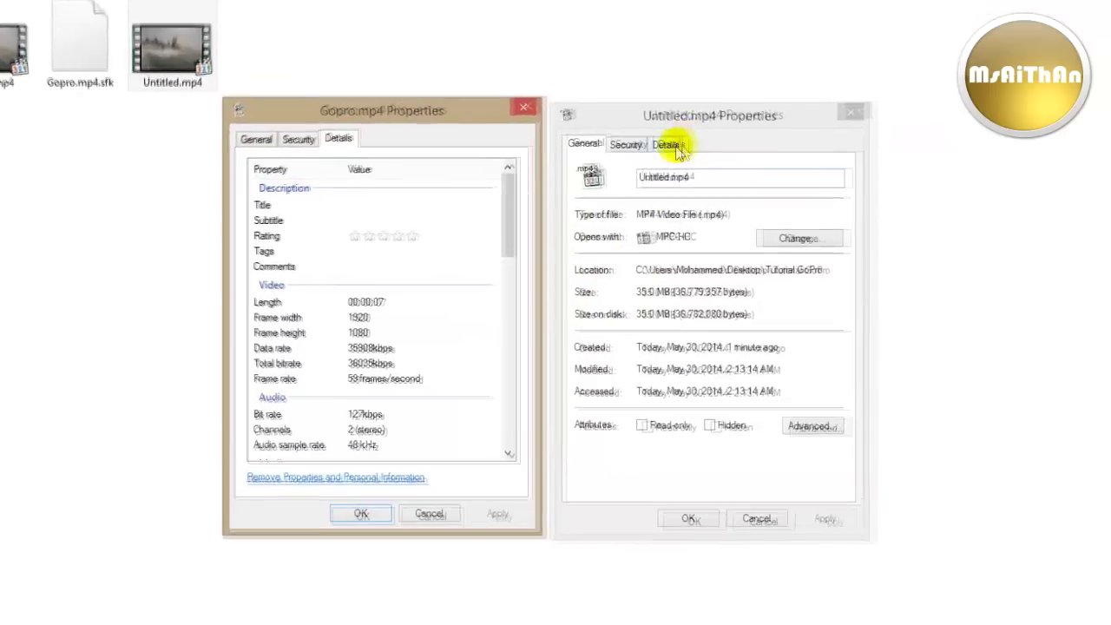
# Compare both files' details and general info: 59 fps, 35.0 MB versus 34.3 MB
pyautogui.click(504, 172)
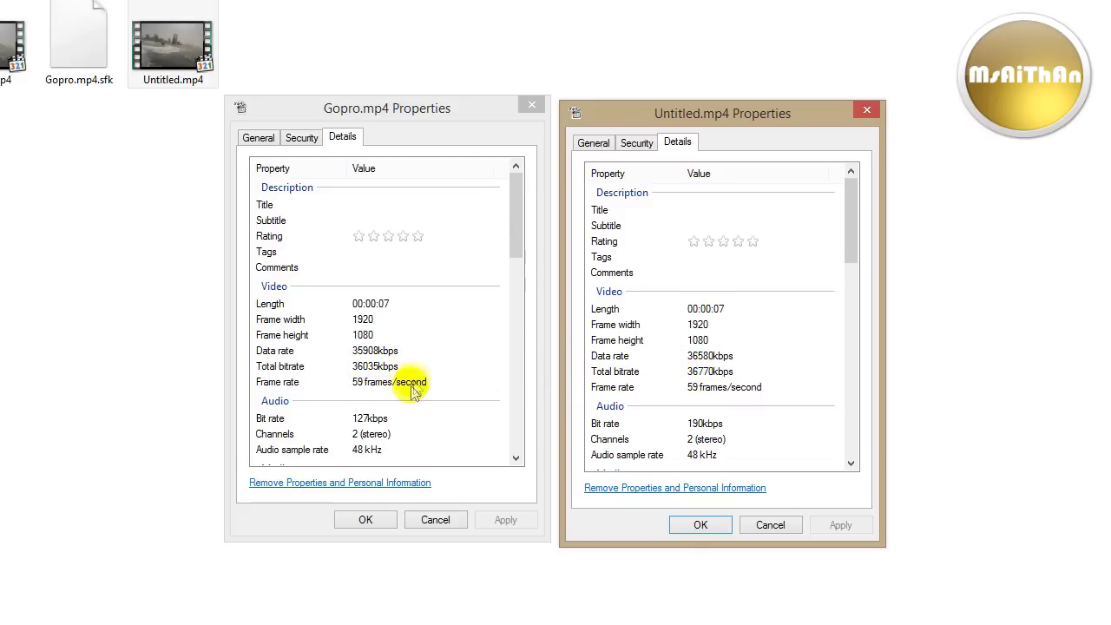
pyautogui.moveTo(519, 222)
pyautogui.mouseDown()
pyautogui.moveTo(508, 248)
pyautogui.moveTo(515, 179)
pyautogui.mouseUp()
pyautogui.click(593, 142)
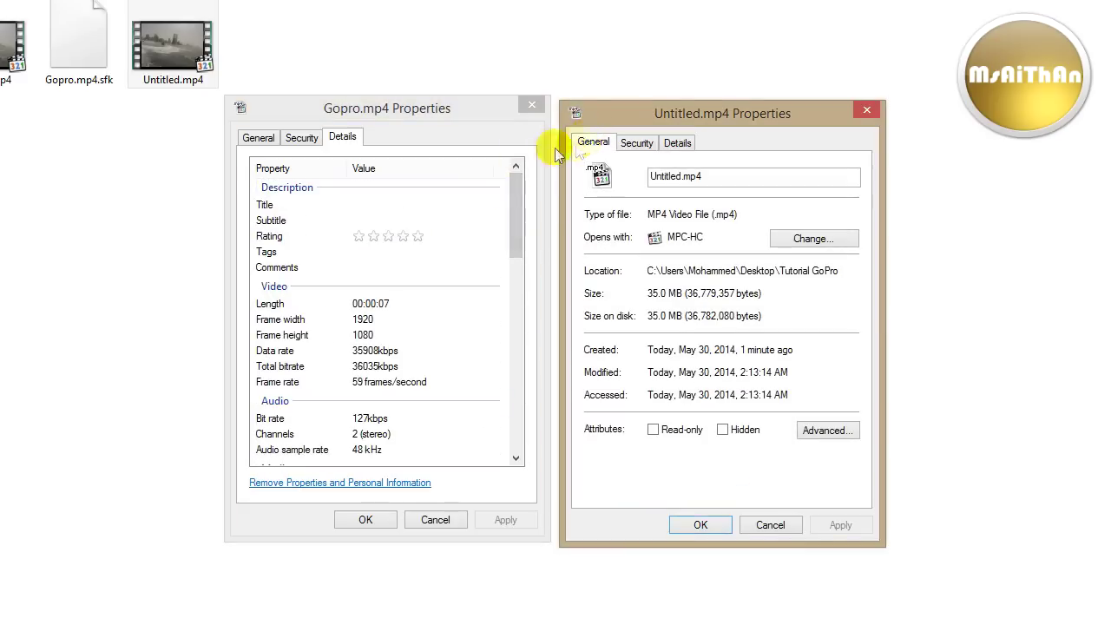
pyautogui.click(258, 137)
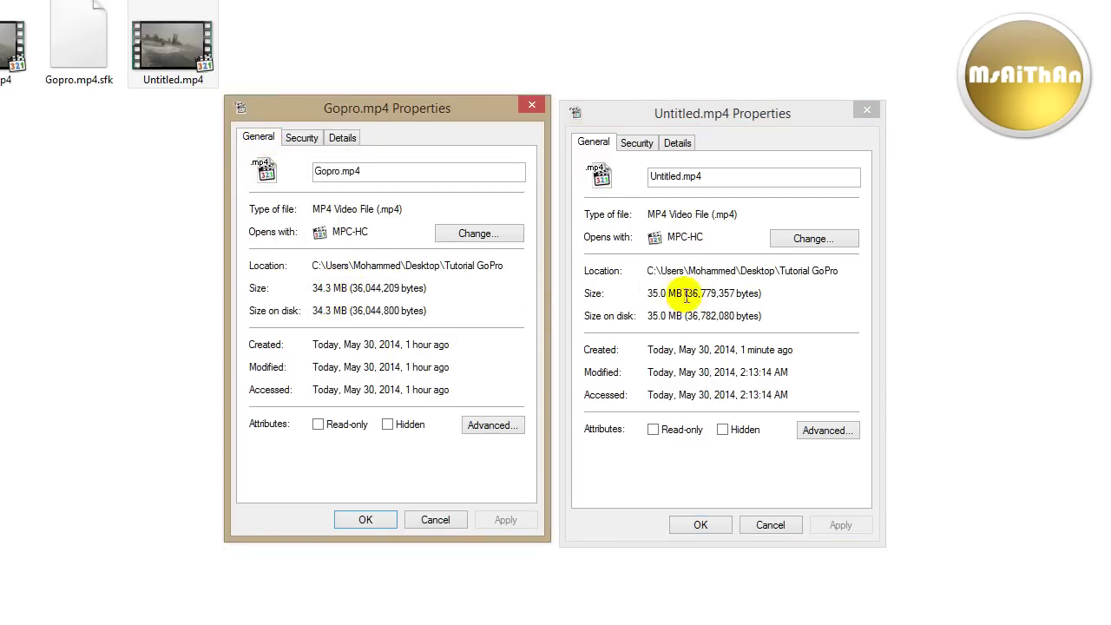